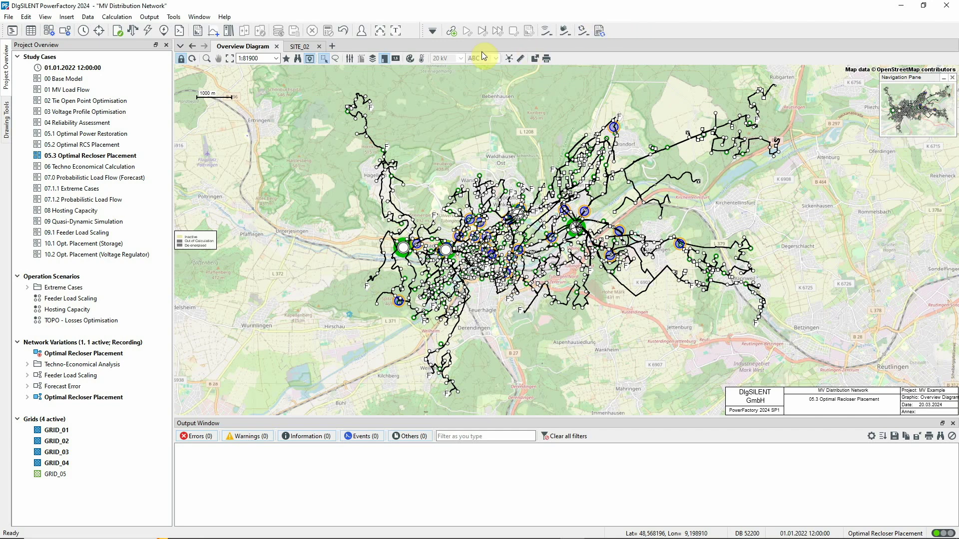
# Run the Reliability Assessment for the 05.3 Optimal Recloser Placement study case with its existing settings
pyautogui.click(432, 31)
pyautogui.click(456, 199)
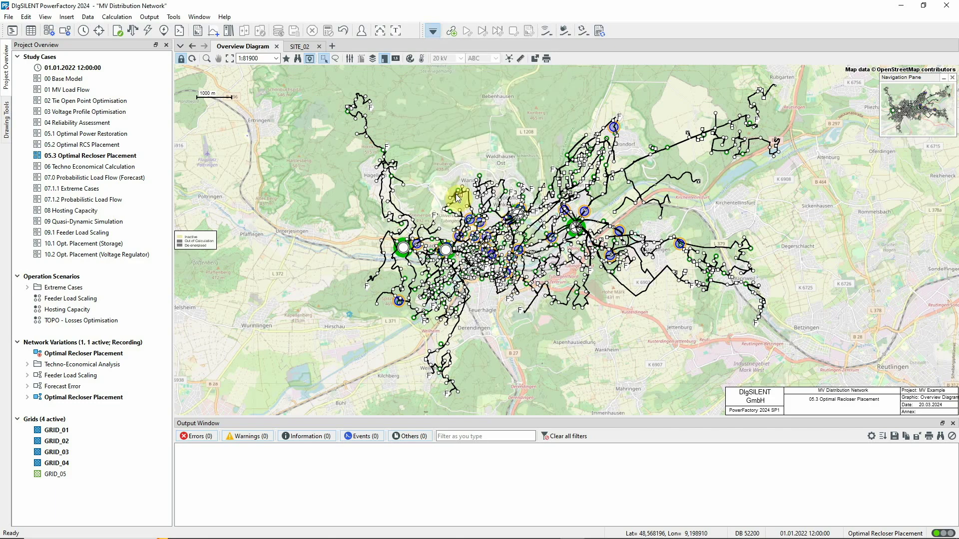
pyautogui.click(450, 31)
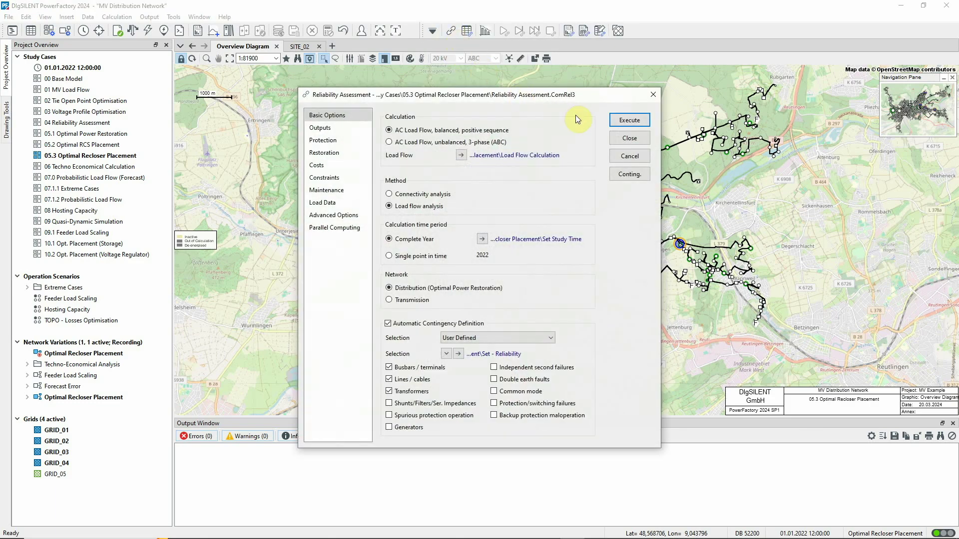
pyautogui.click(619, 118)
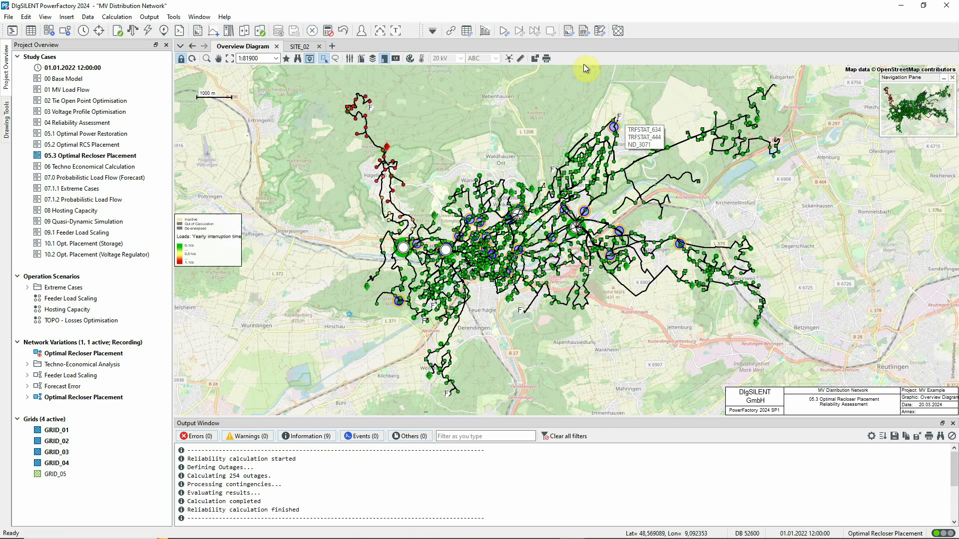
# Generate the System Summary report for the reliability results and review its SAIFI, SAIDI and ENS tables
pyautogui.click(569, 31)
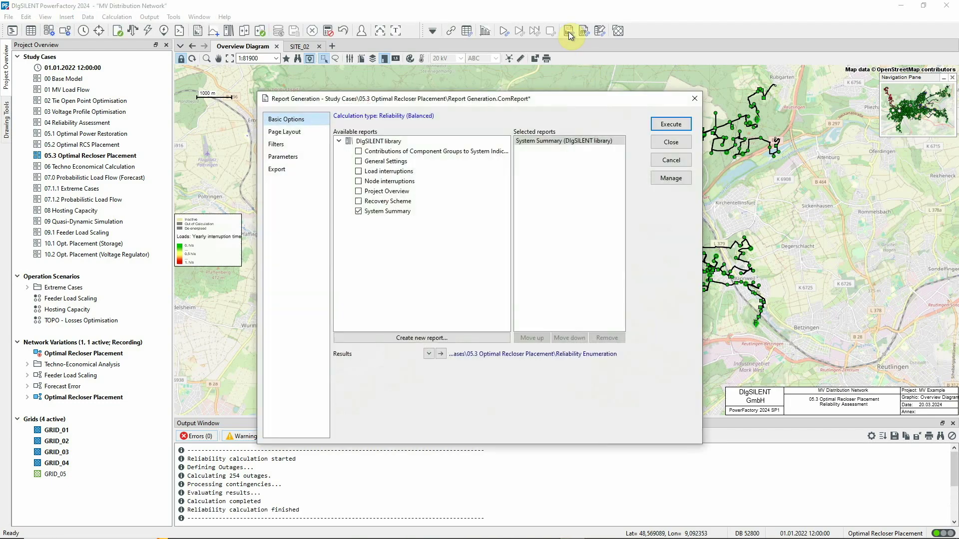
pyautogui.click(665, 125)
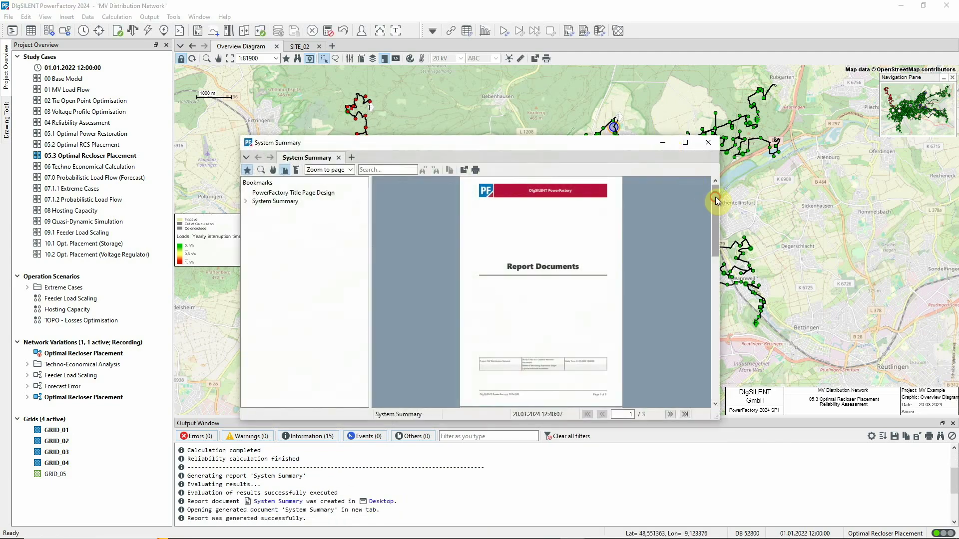
pyautogui.moveTo(715, 197); pyautogui.dragTo(704, 335)
pyautogui.scroll(3, 644, 232)
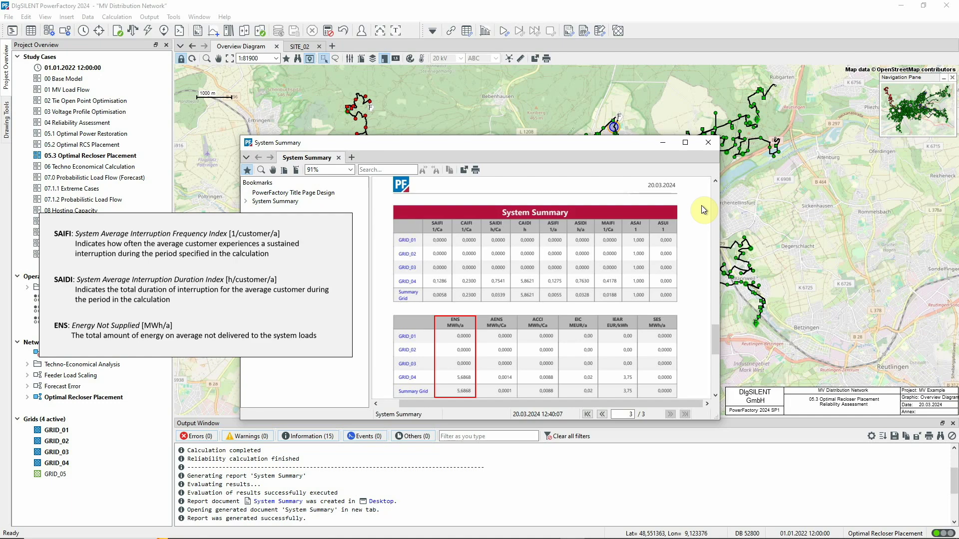
# Close the System Summary report and reset the calculation results
pyautogui.click(708, 144)
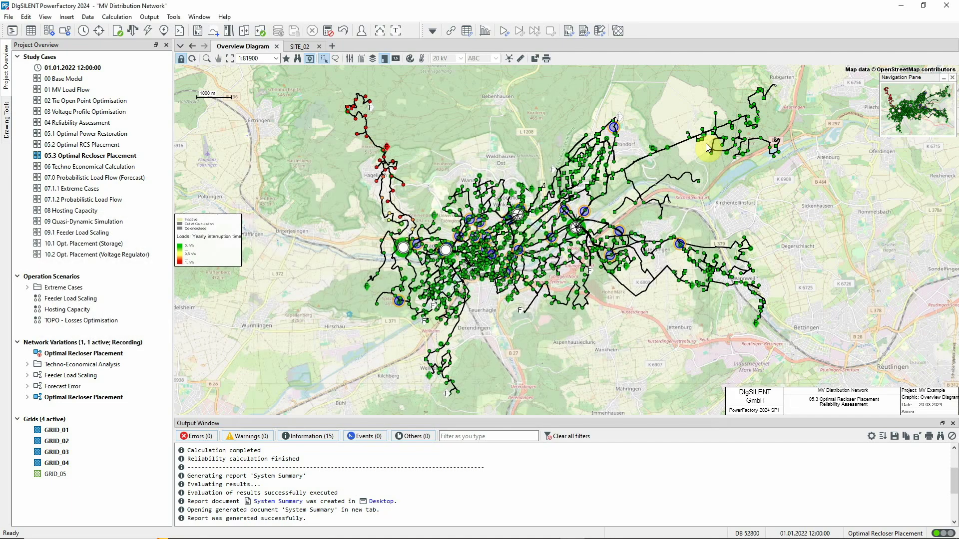
pyautogui.click(328, 30)
pyautogui.click(499, 292)
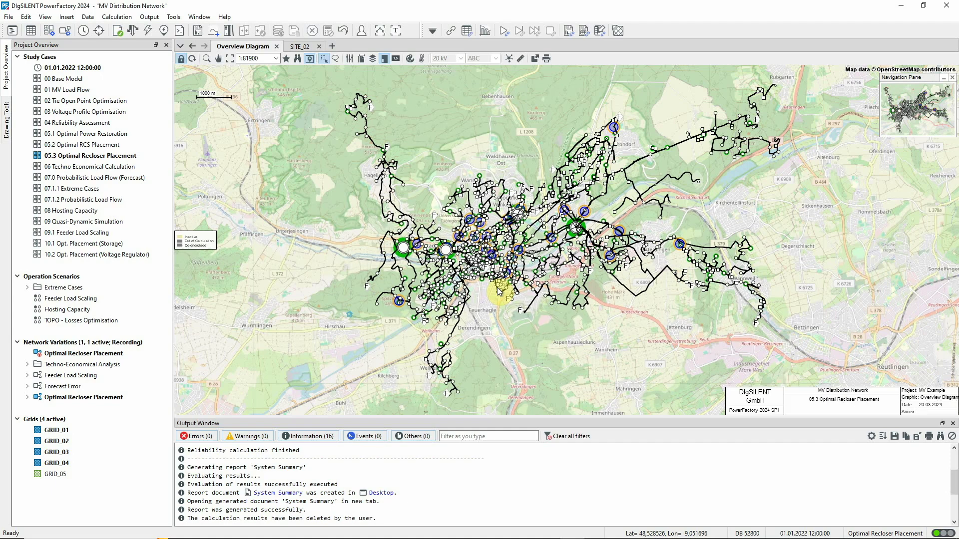
# Examine the fault clearance and reclosing settings in the reliability data of breaker SW_0005 from the Network Model Manager
pyautogui.click(48, 31)
pyautogui.click(330, 391)
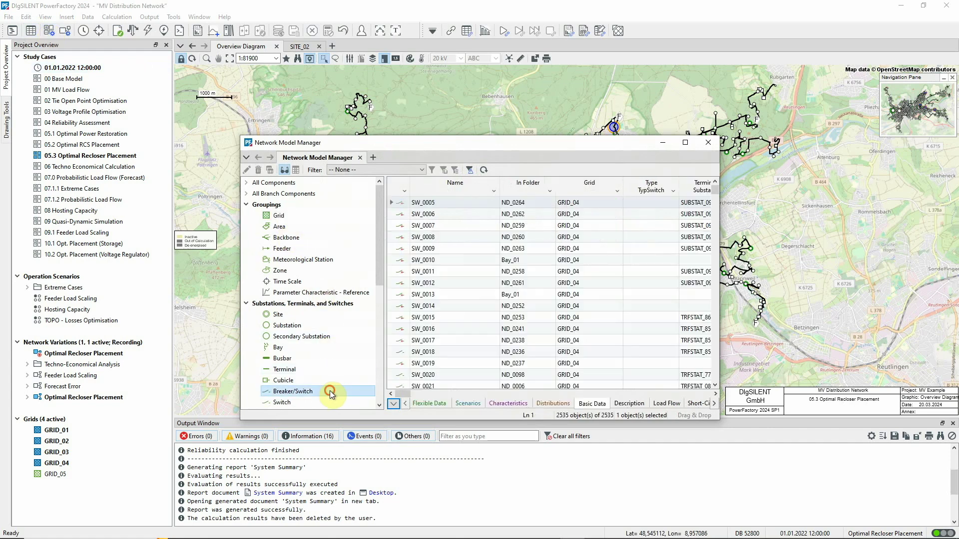
pyautogui.click(400, 202)
pyautogui.doubleClick(399, 202)
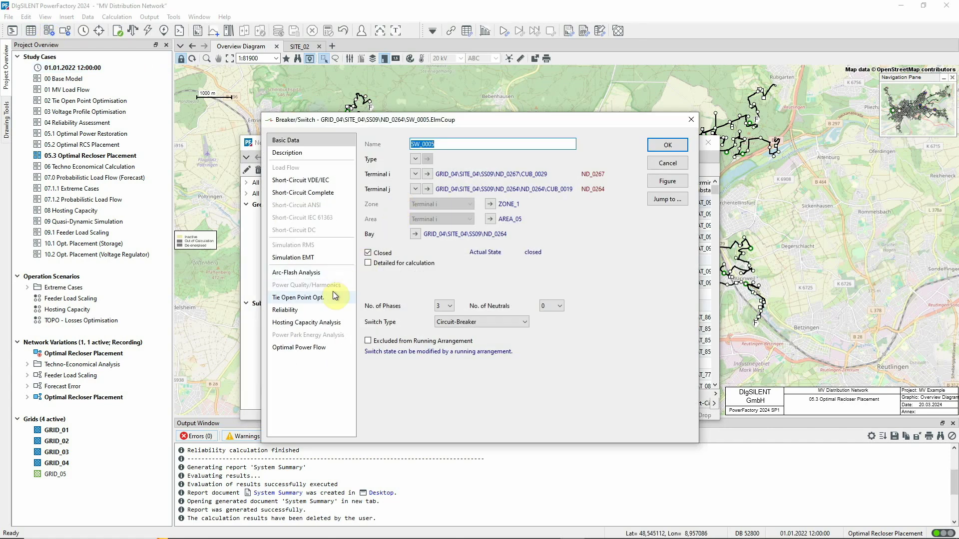
pyautogui.click(308, 311)
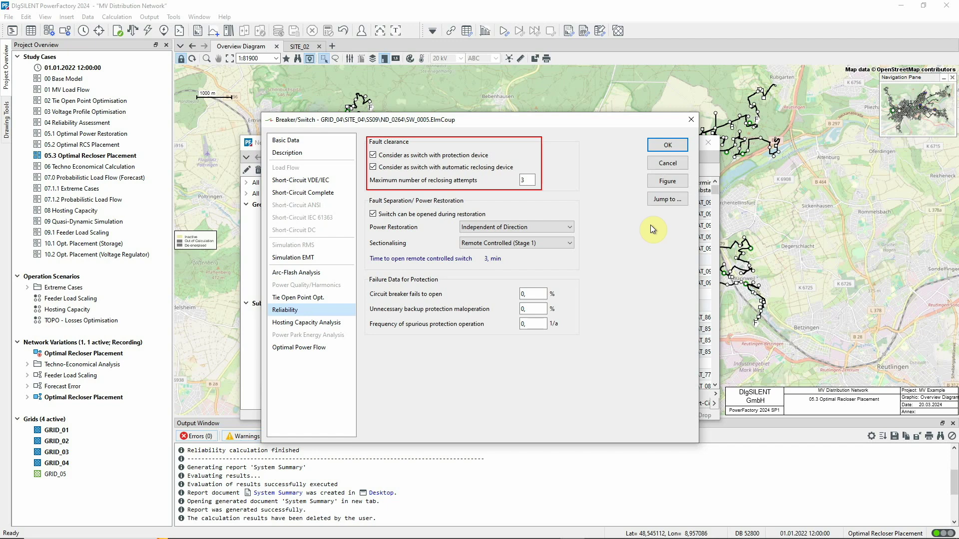
pyautogui.click(668, 146)
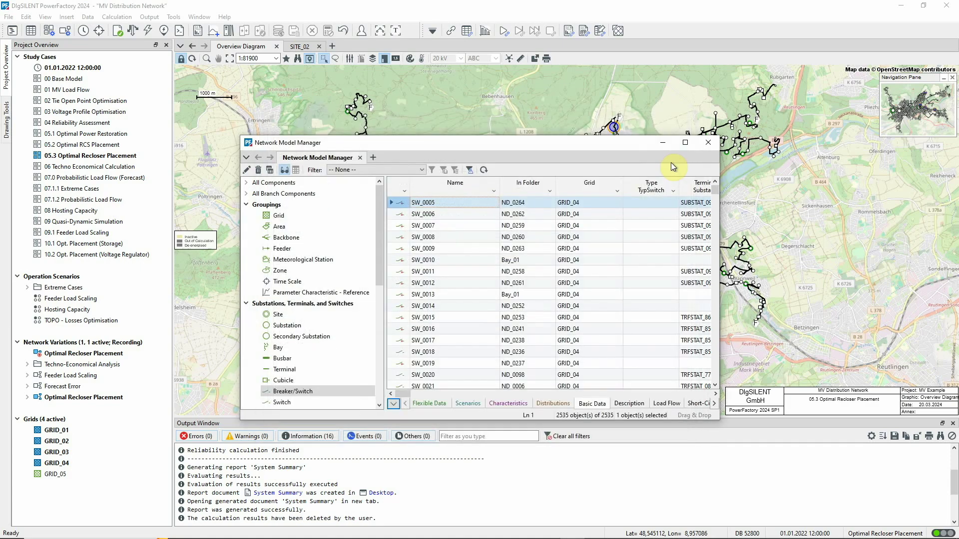
pyautogui.click(707, 144)
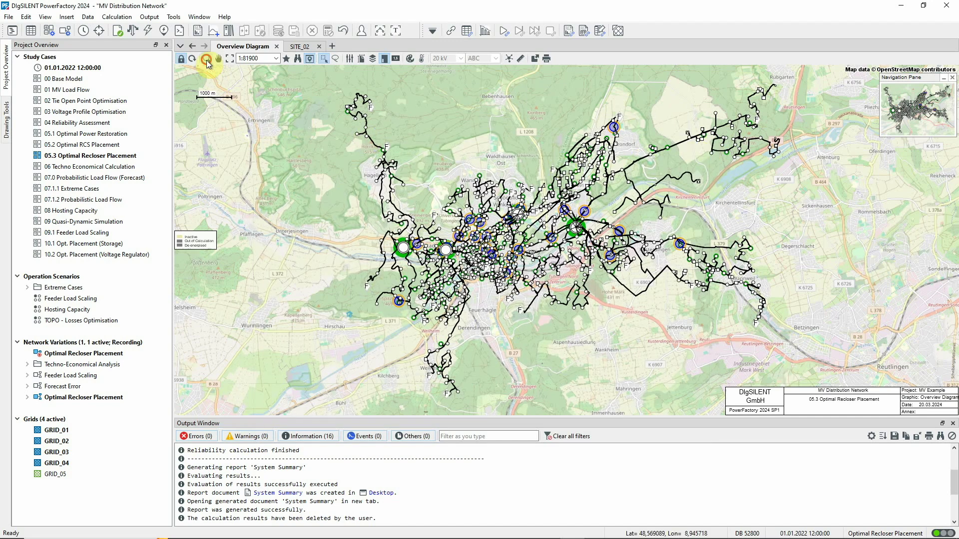
# Colour the Overview Diagram by feeders, using the Topology category of the diagram colouring scheme
pyautogui.moveTo(289, 75); pyautogui.dragTo(472, 284)
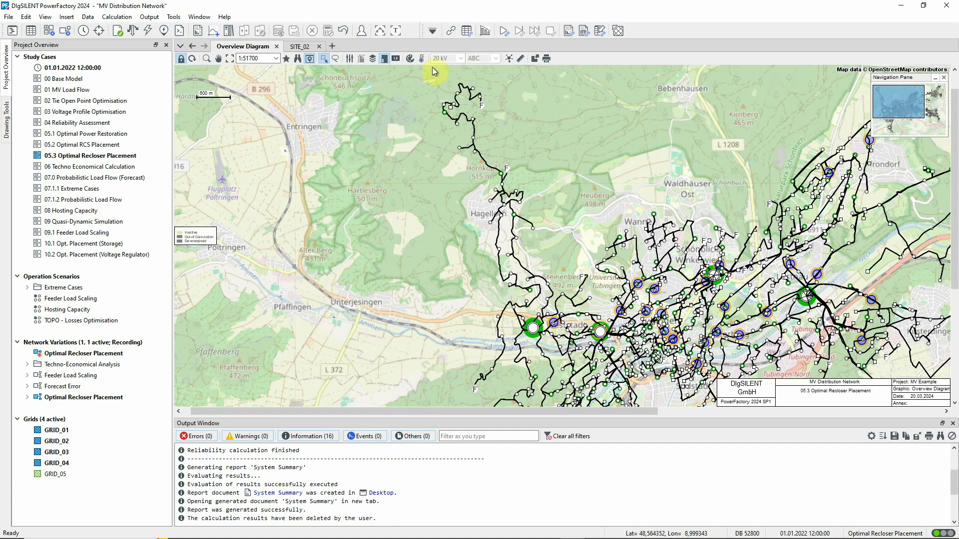
pyautogui.click(407, 60)
pyautogui.click(404, 203)
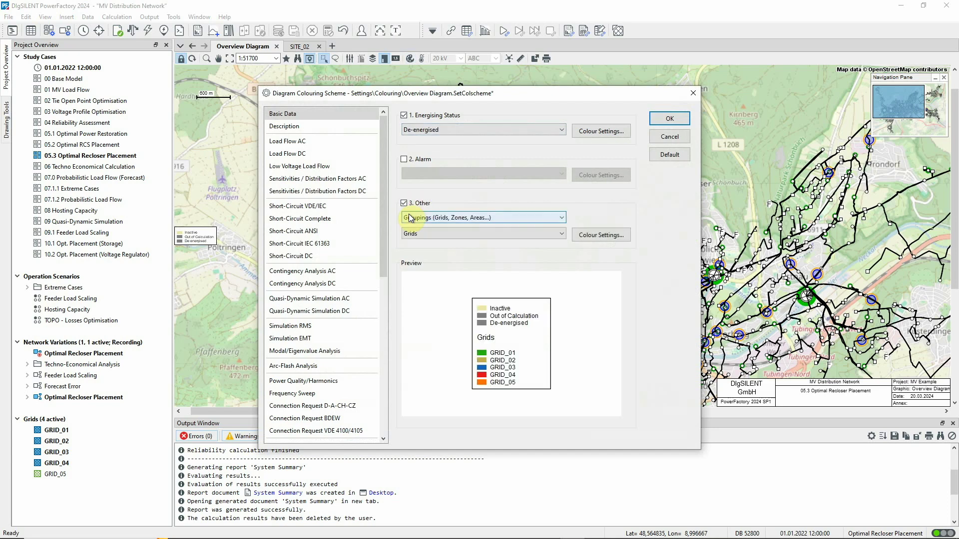
pyautogui.click(407, 218)
pyautogui.click(414, 232)
pyautogui.click(414, 234)
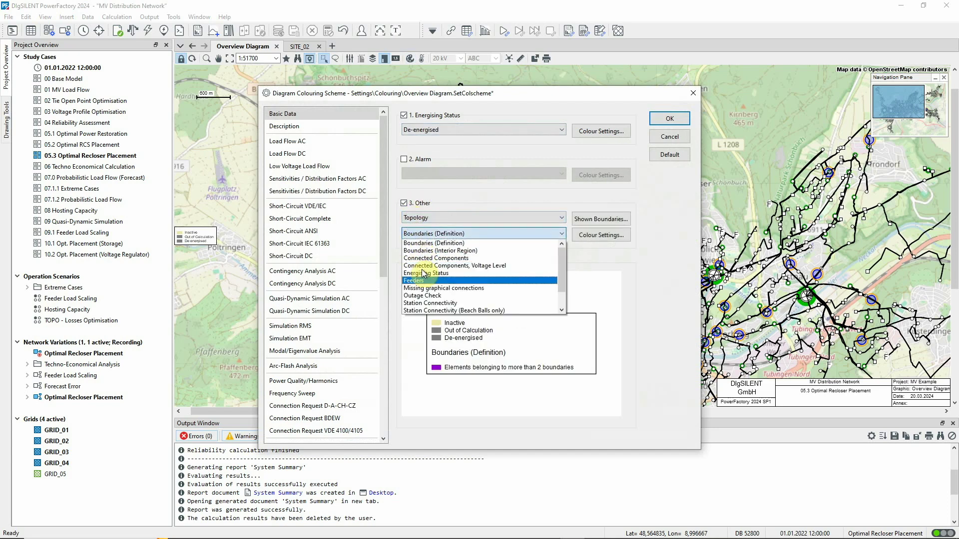
pyautogui.click(428, 272)
pyautogui.click(684, 118)
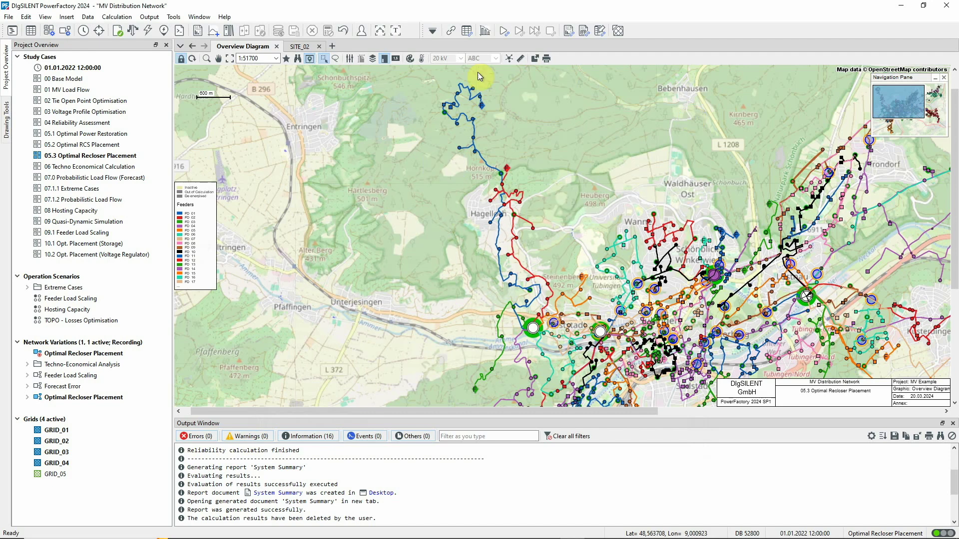
pyautogui.click(229, 58)
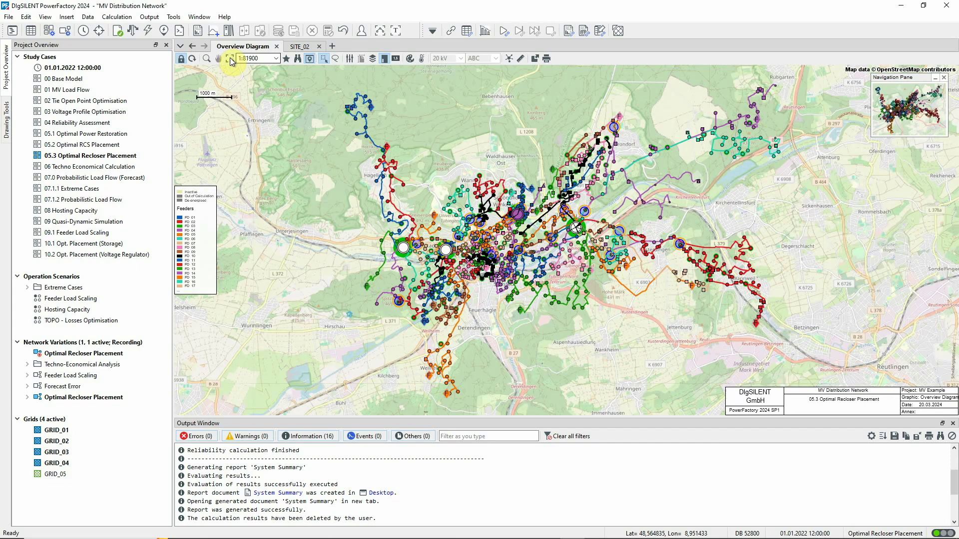
# Open the Optimal Recloser Placement command from the Optimal Power Restoration tools
pyautogui.click(432, 31)
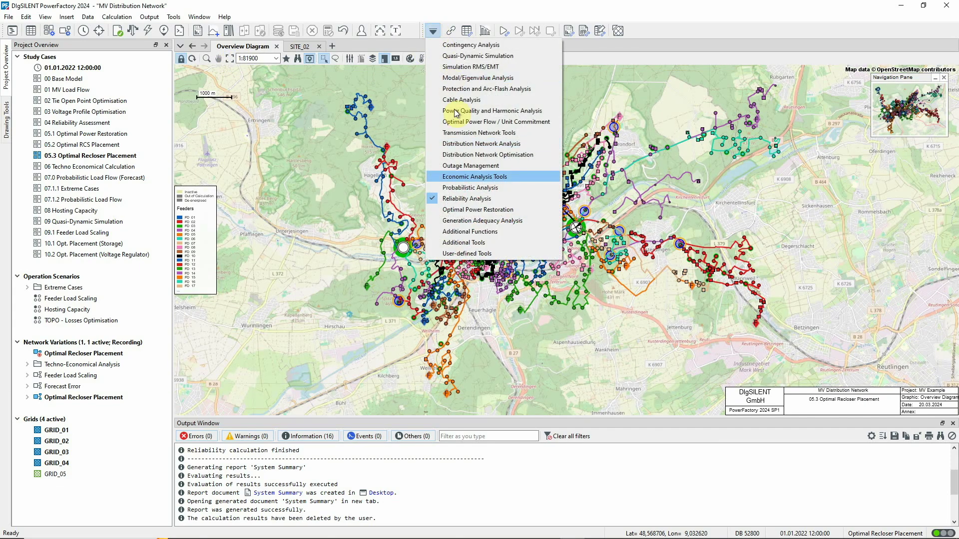
pyautogui.click(470, 210)
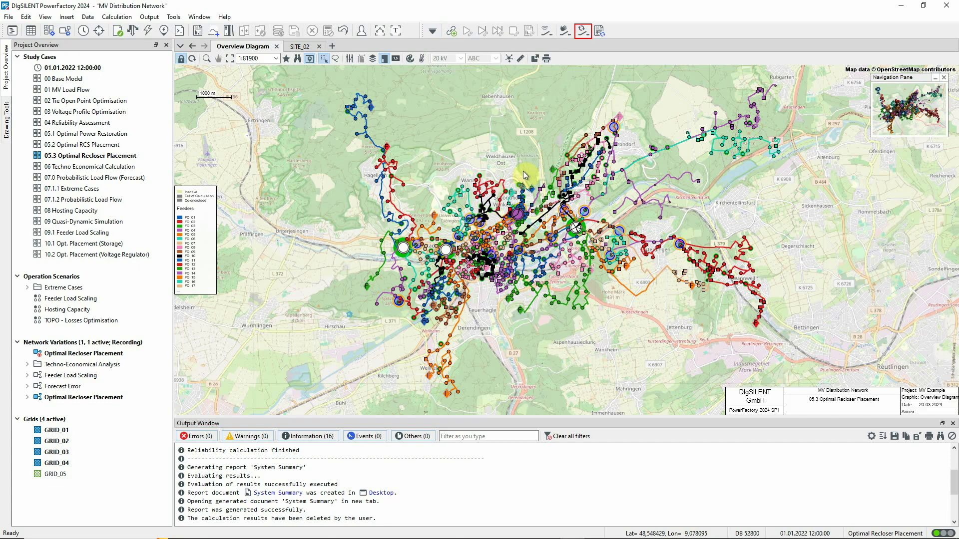
pyautogui.click(582, 31)
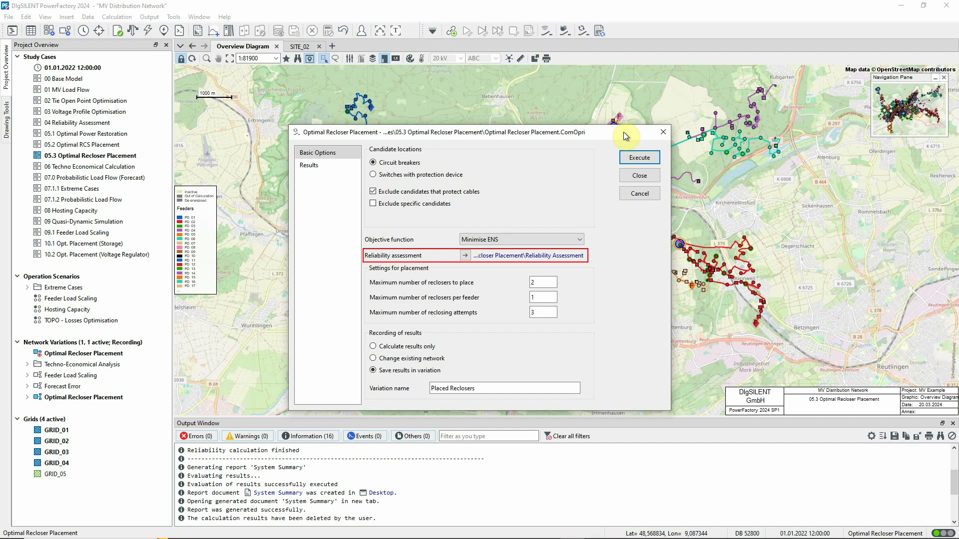
# Inspect which feeders the user-defined contingency selection of the linked Reliability Assessment contains, leaving its settings as they are
pyautogui.click(465, 256)
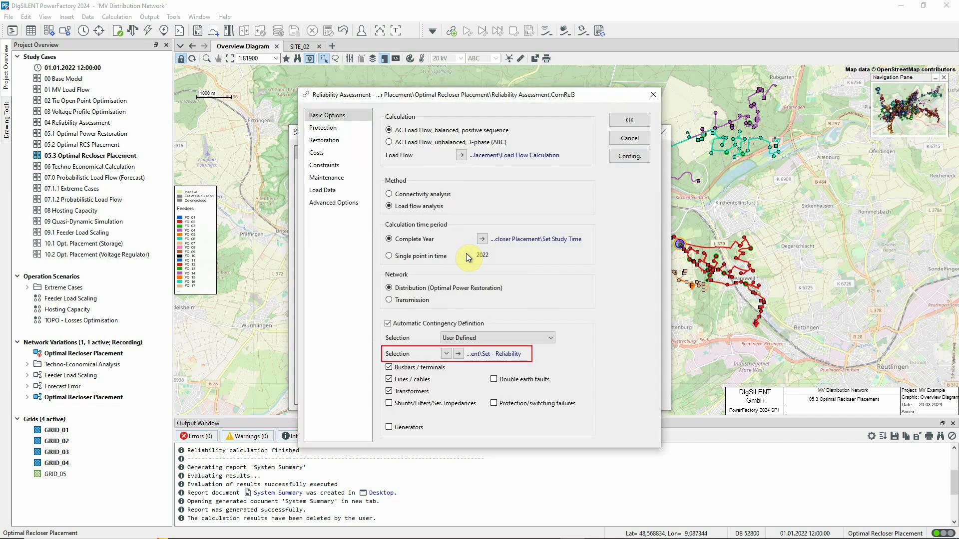
pyautogui.click(458, 353)
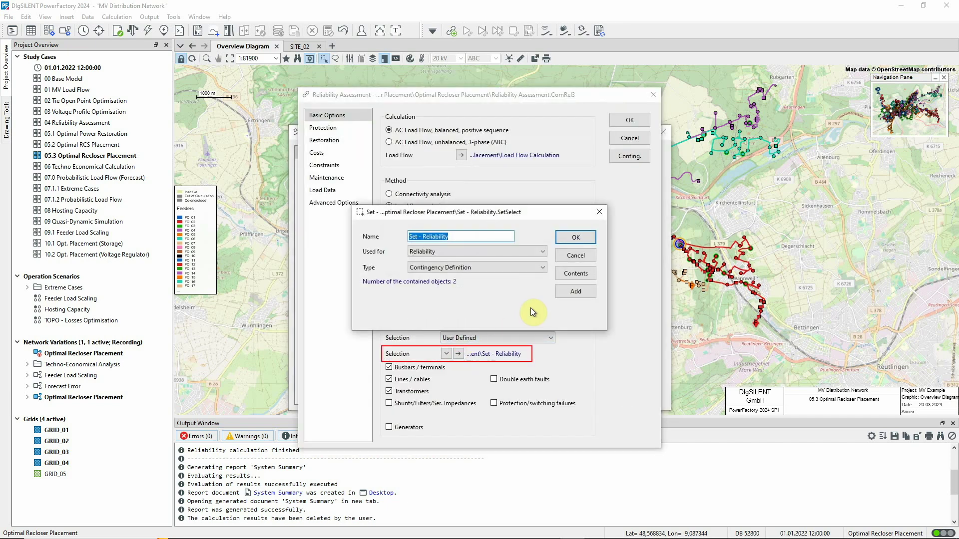
pyautogui.click(571, 273)
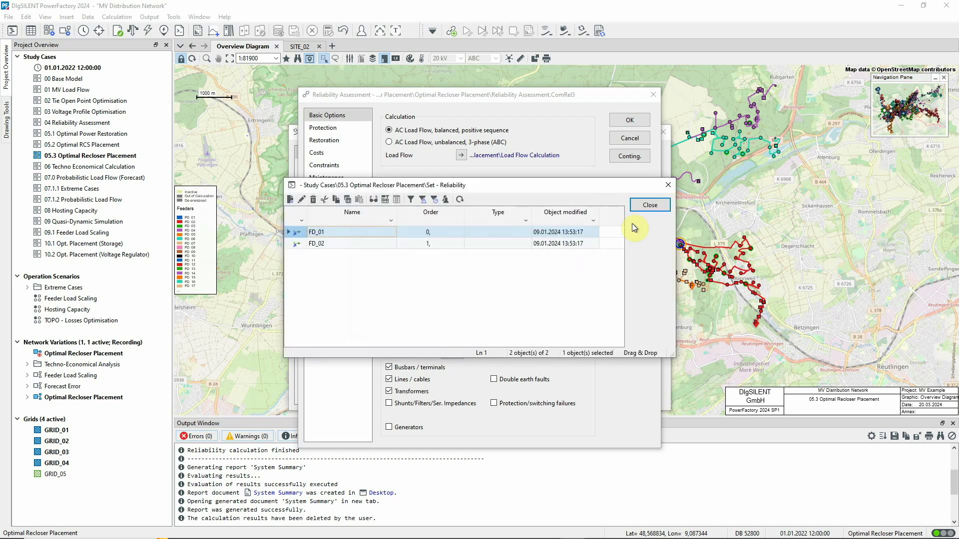
pyautogui.click(645, 205)
pyautogui.click(588, 258)
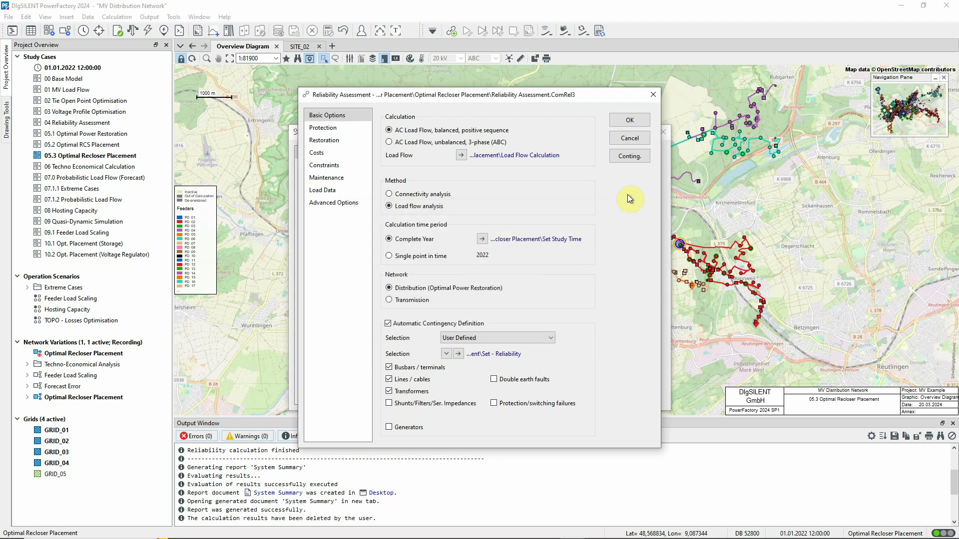
pyautogui.click(630, 139)
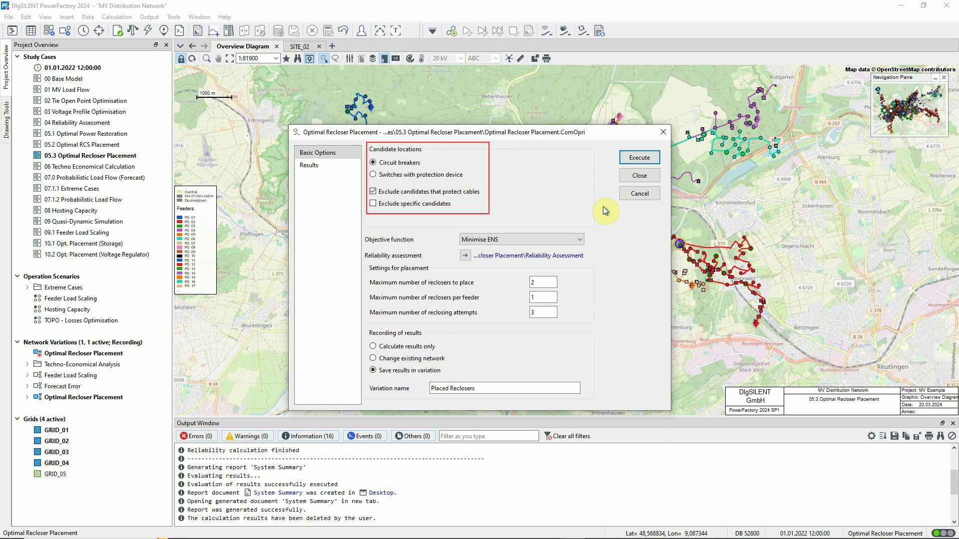
# Execute the Optimal Recloser Placement with the Minimise ENS objective and the reports after calculation turned off
pyautogui.click(580, 241)
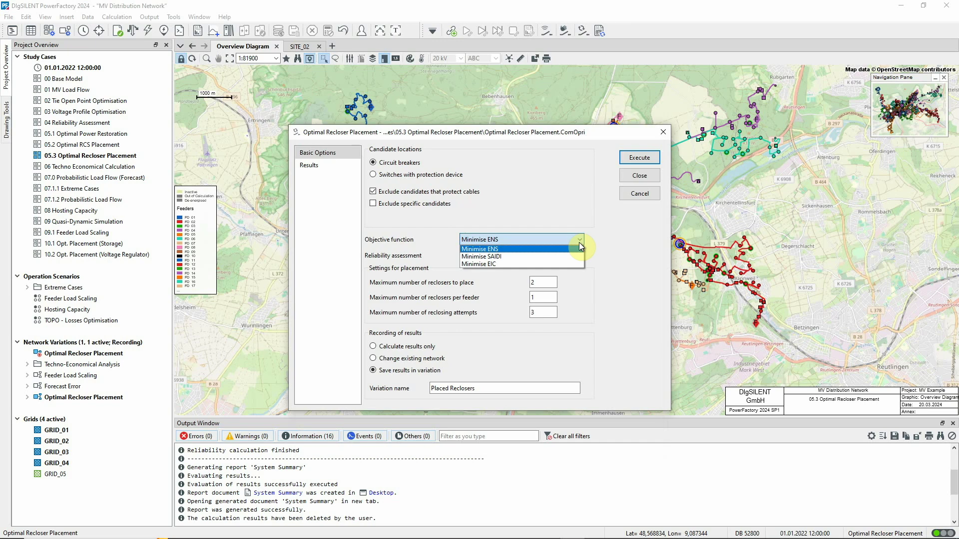
pyautogui.click(580, 242)
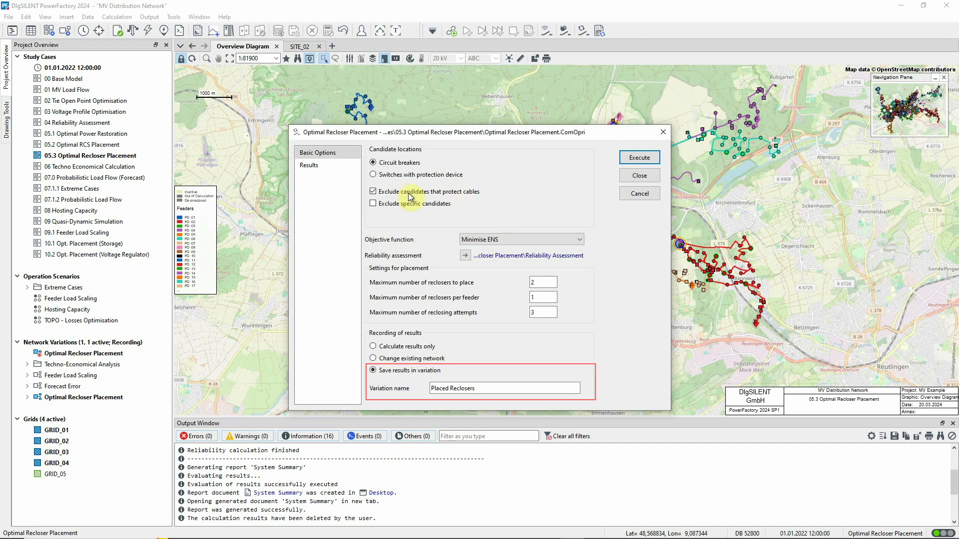
pyautogui.click(321, 166)
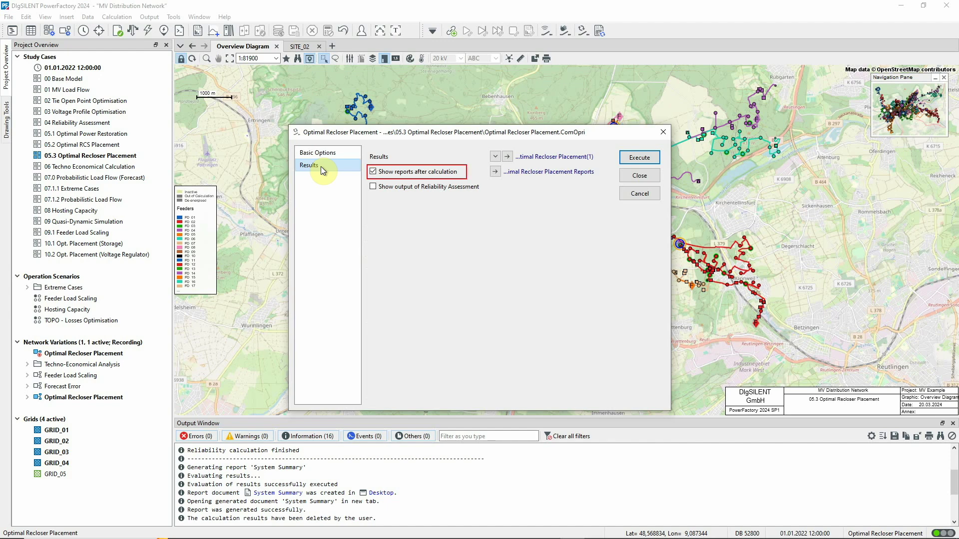
pyautogui.click(373, 172)
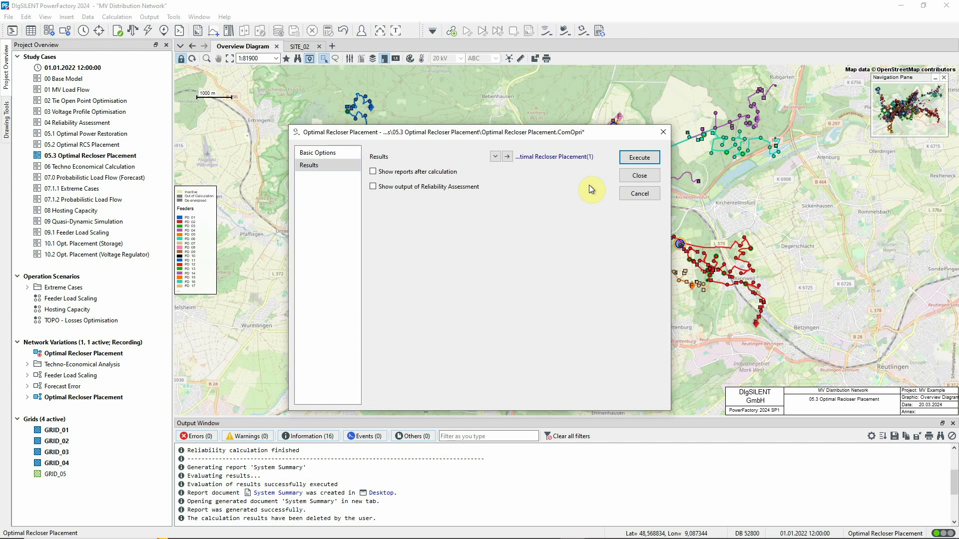
pyautogui.click(634, 156)
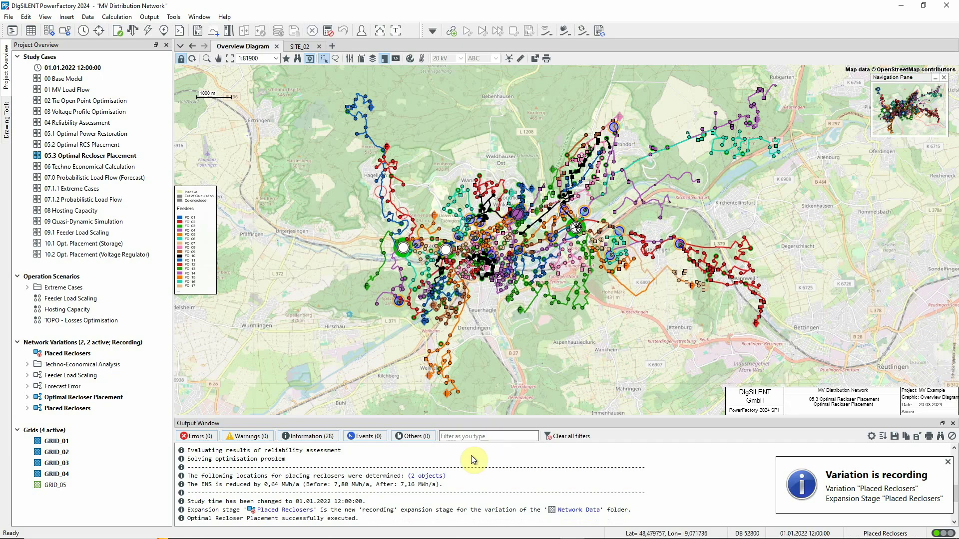
# Show the variations' attribute modifications for both switches determined as recloser locations, and close the object list and Variation Manager
pyautogui.click(433, 476)
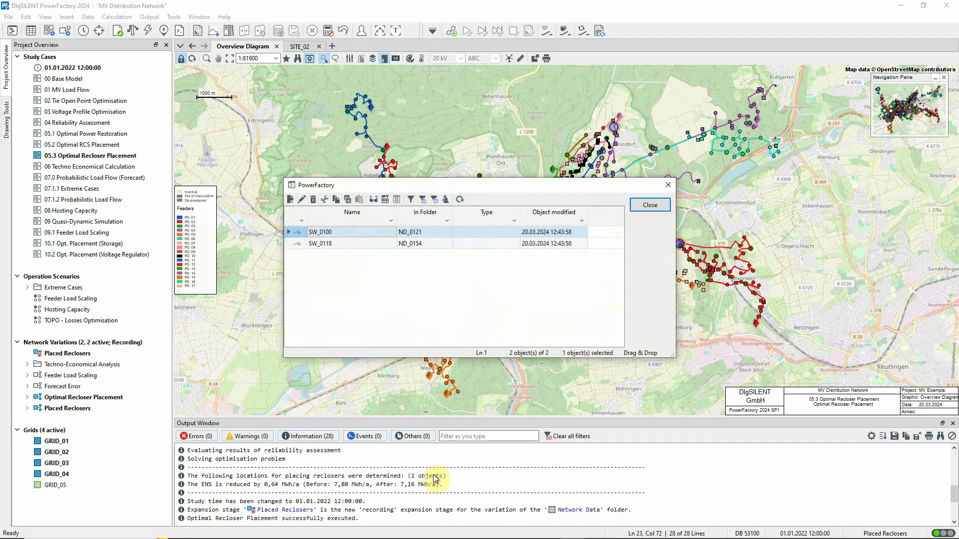
pyautogui.moveTo(520, 188); pyautogui.dragTo(766, 280)
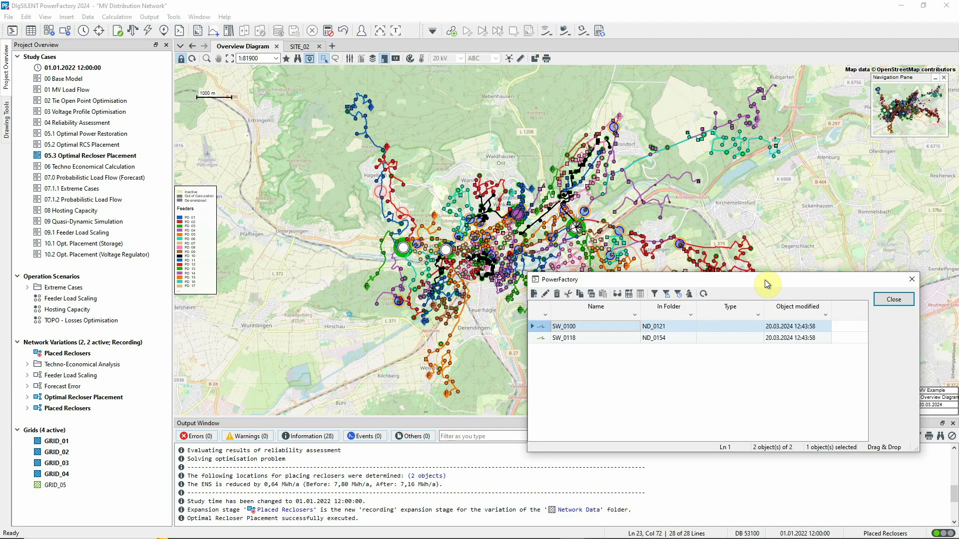
pyautogui.keyDown('shift'); pyautogui.click(540, 340); pyautogui.keyUp('shift')
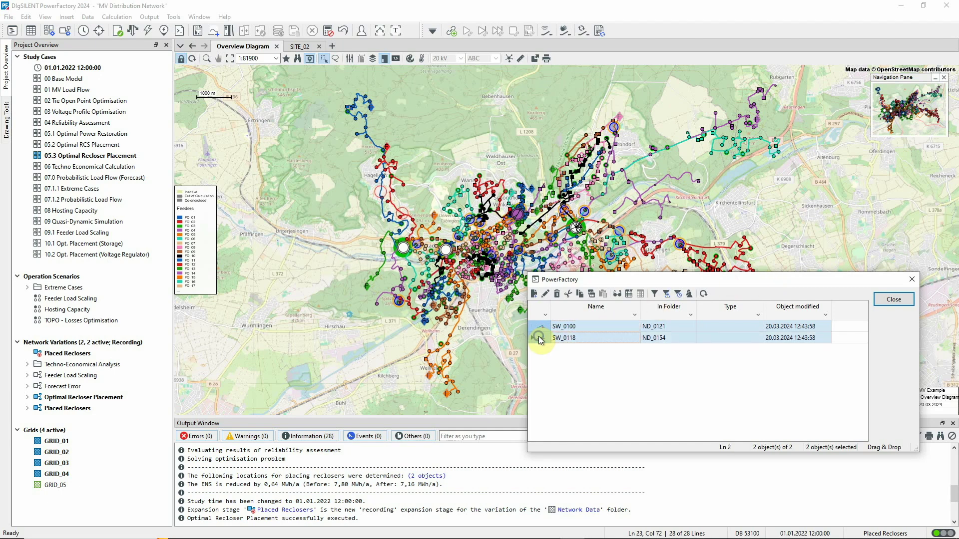
pyautogui.rightClick(539, 339)
pyautogui.moveTo(610, 131)
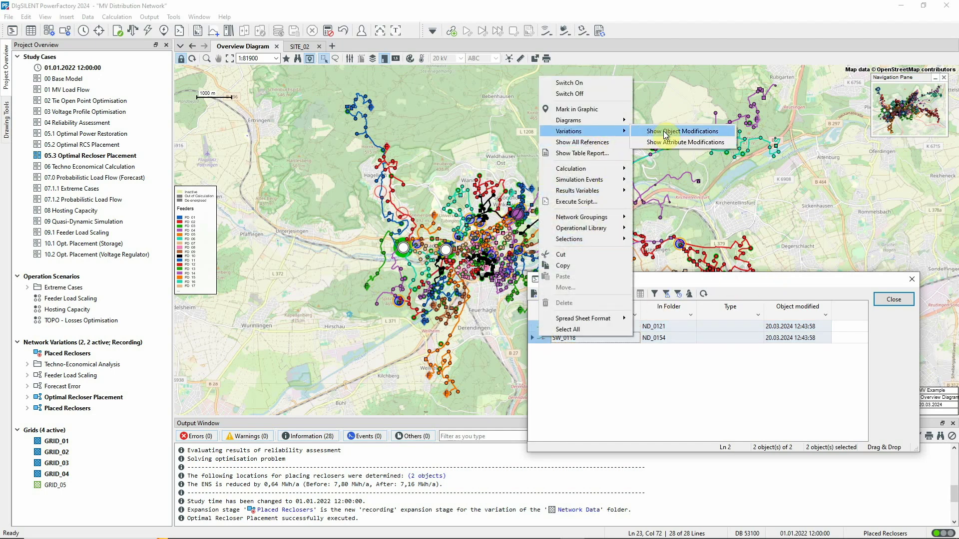
pyautogui.click(685, 143)
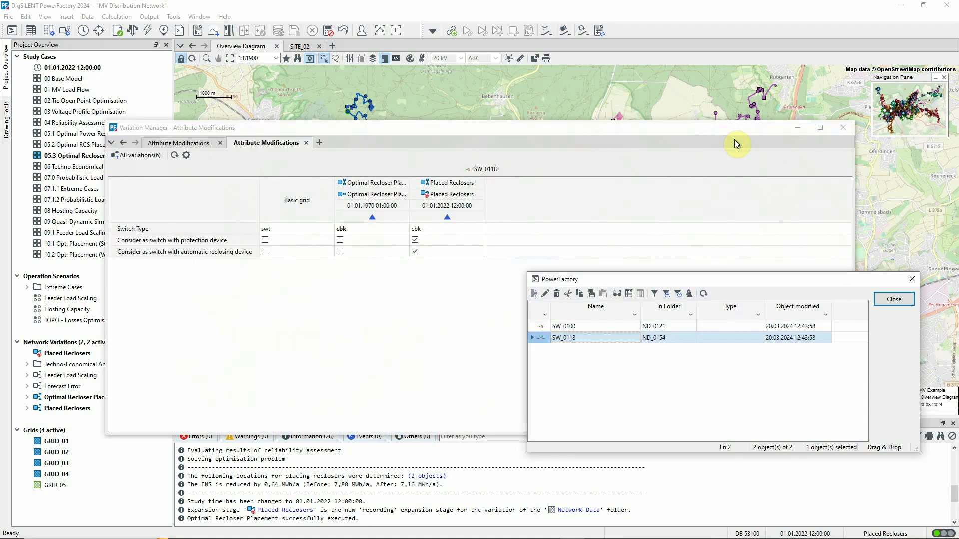
pyautogui.click(883, 298)
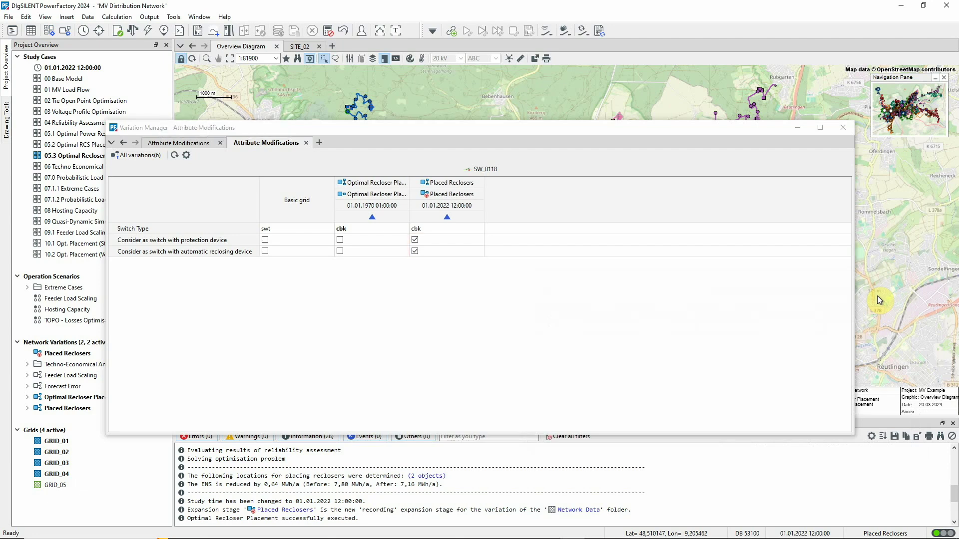
pyautogui.click(844, 131)
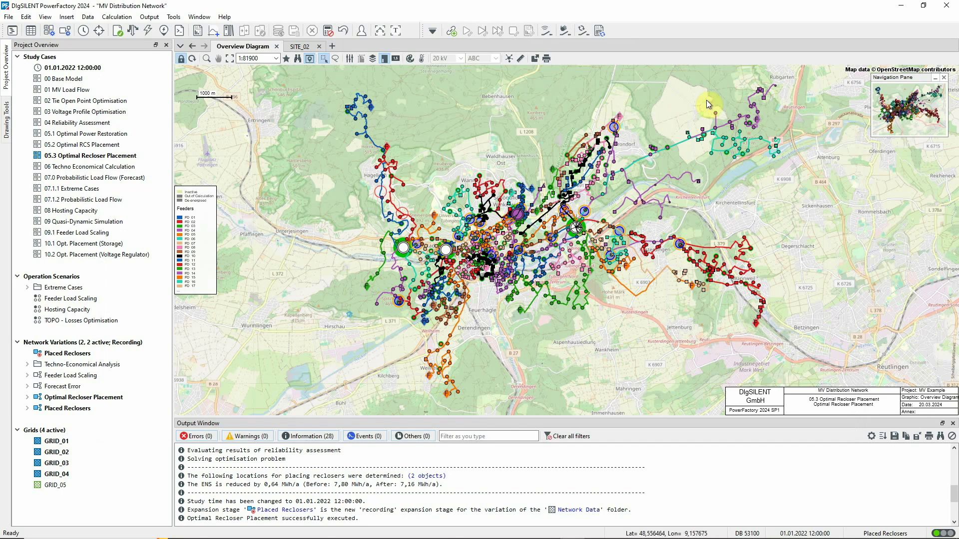
# Generate the Optimal Recloser Placement tabular reports for reliability indices and contributions of switches, and examine the reliability indices before and after placement
pyautogui.click(600, 31)
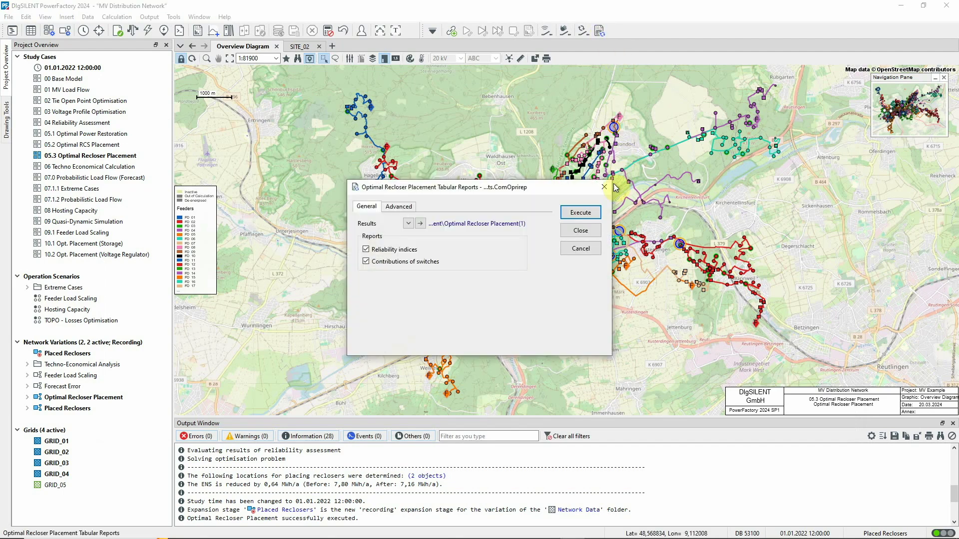
pyautogui.click(595, 212)
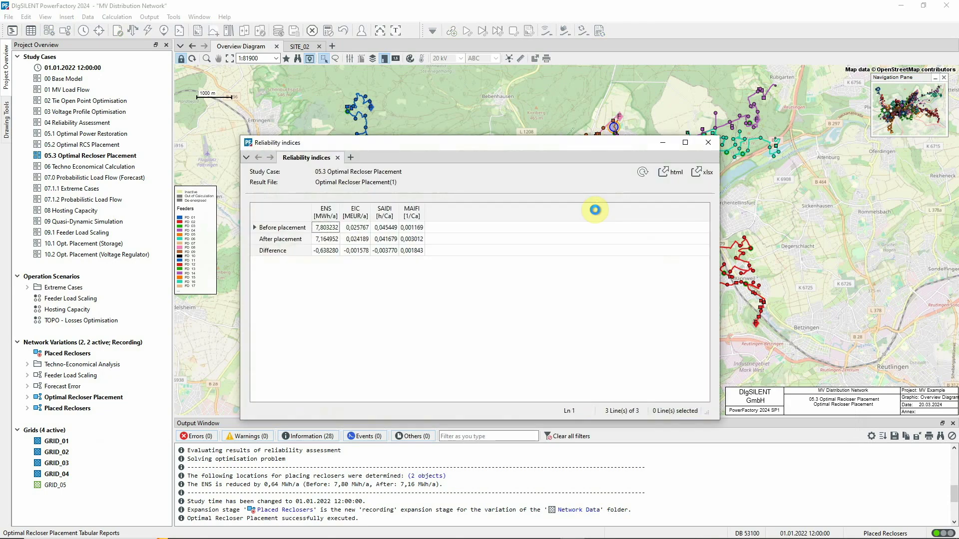
pyautogui.click(314, 157)
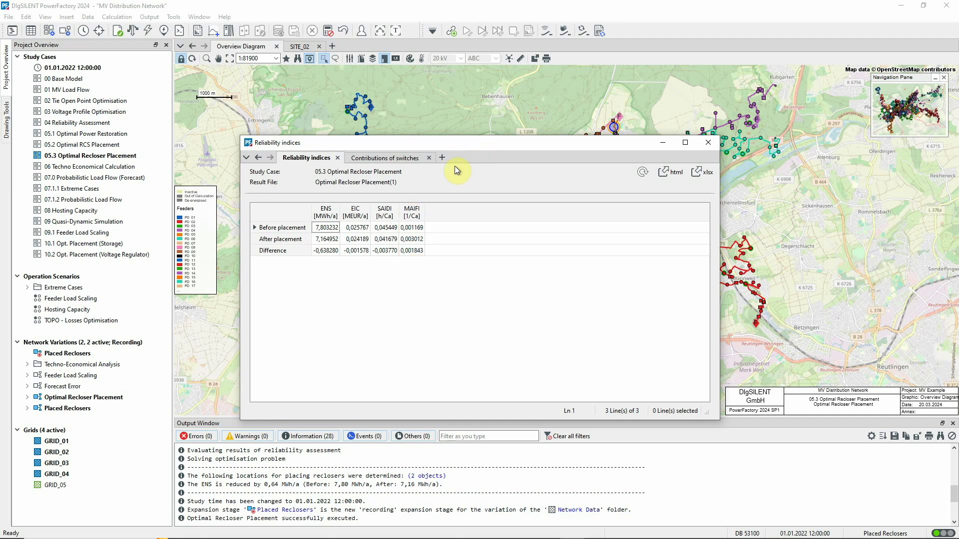
# Filter the Contributions of switches report to show only switches with Optimal location Yes, review their impacts, and close the reports
pyautogui.click(401, 159)
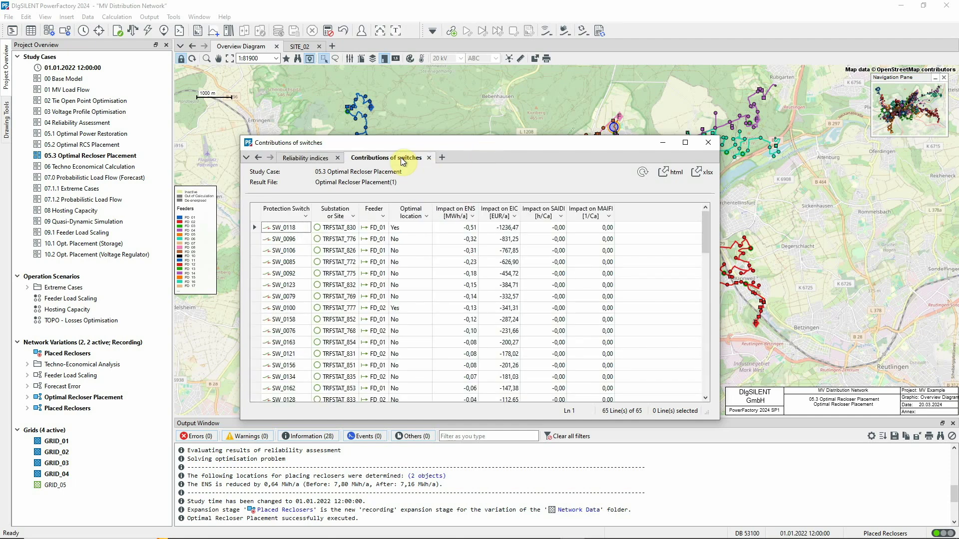
pyautogui.click(428, 216)
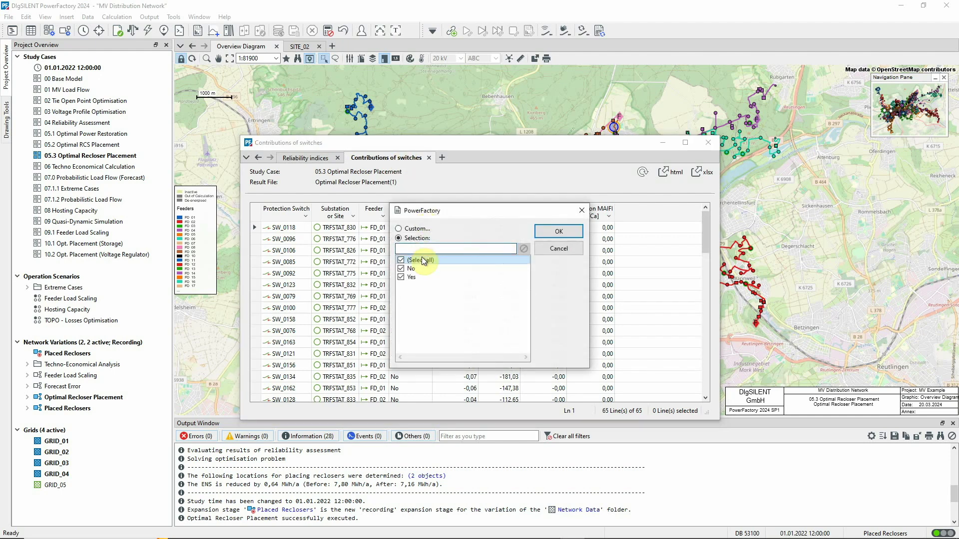
pyautogui.click(411, 269)
pyautogui.click(559, 231)
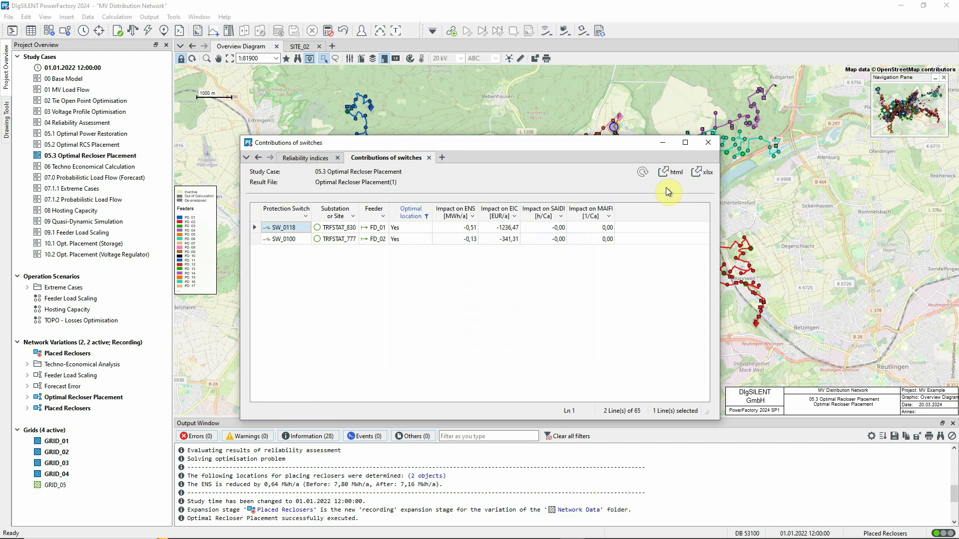
pyautogui.click(706, 143)
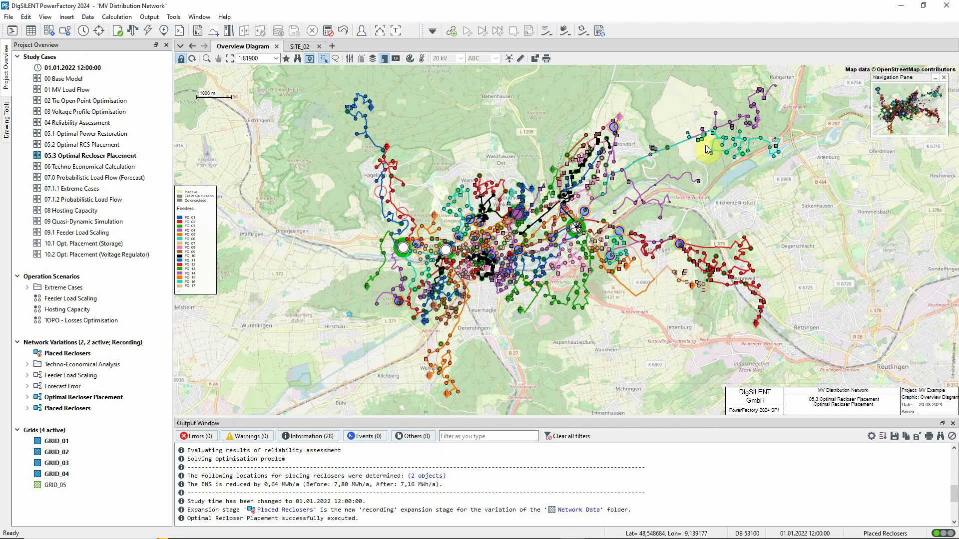